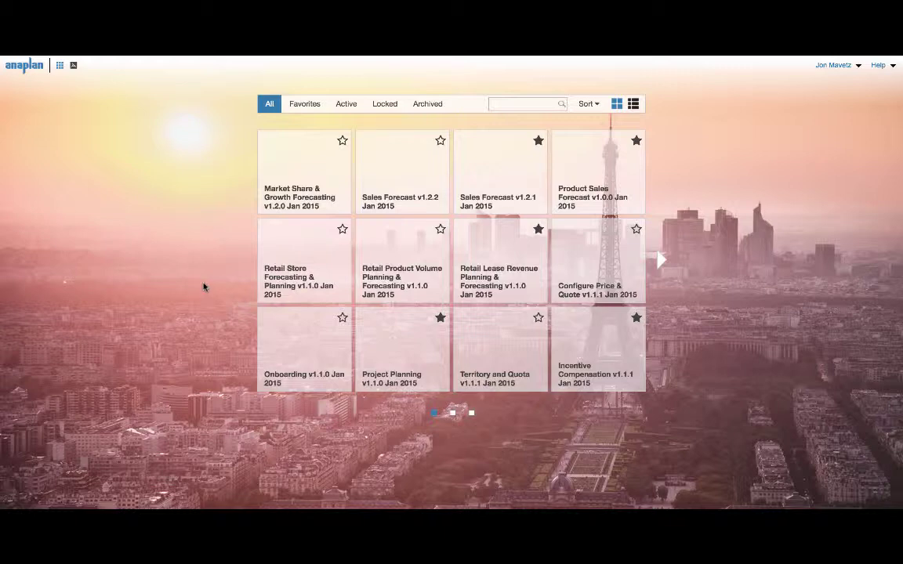
# Open the Market Share & Growth Forecasting v1.2.0 Jan 2015 model and read through the application setup instructions on its Welcome dashboard.
pyautogui.click(295, 170)
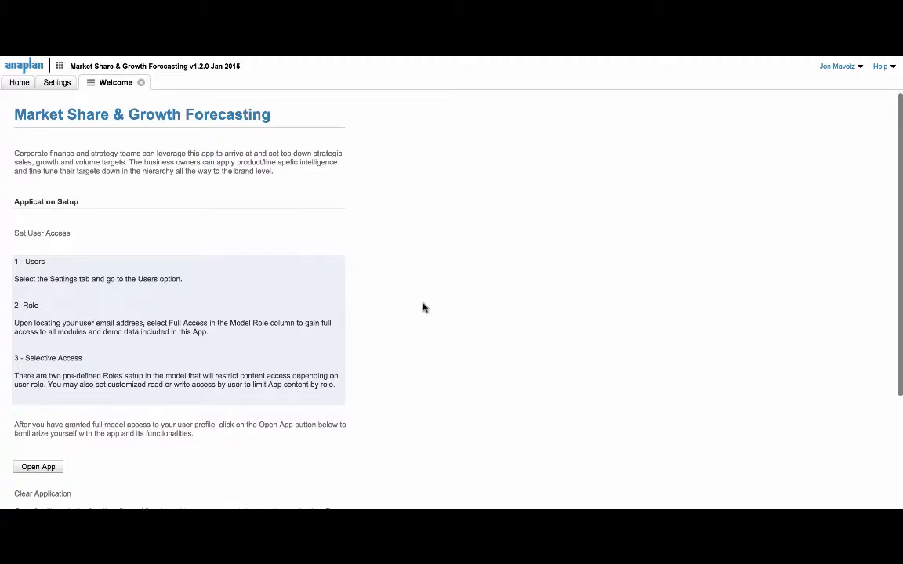
pyautogui.scroll(-2, 424, 307)
pyautogui.scroll(-4, 423, 308)
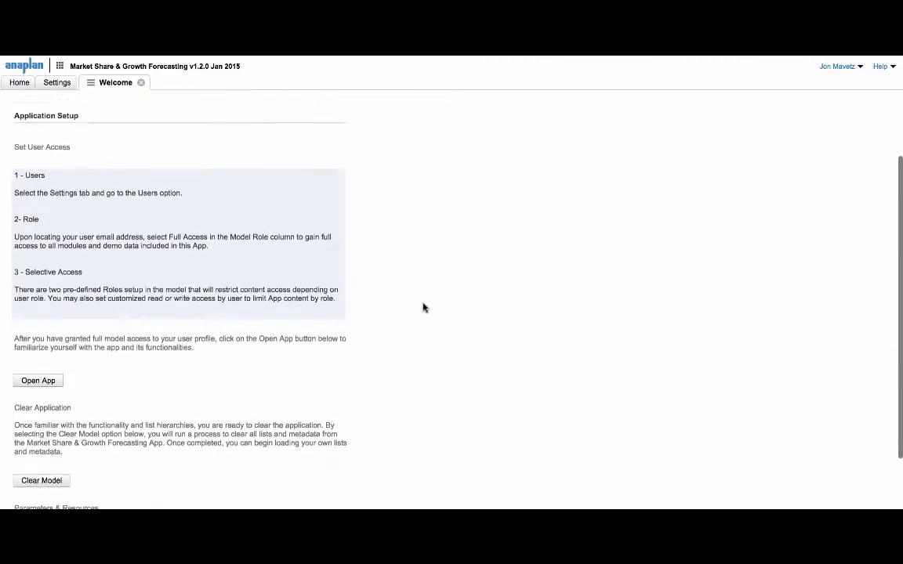
pyautogui.scroll(5, 423, 307)
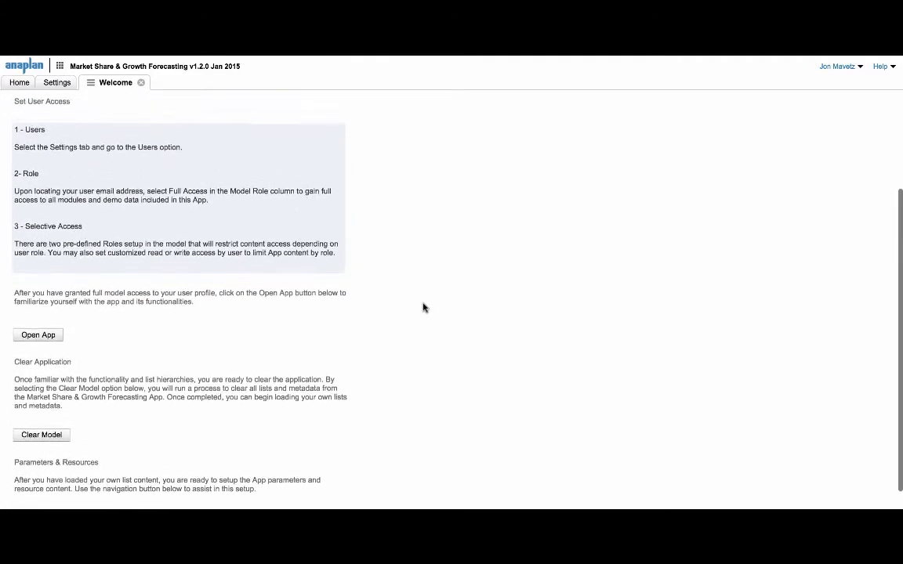
pyautogui.scroll(2, 423, 307)
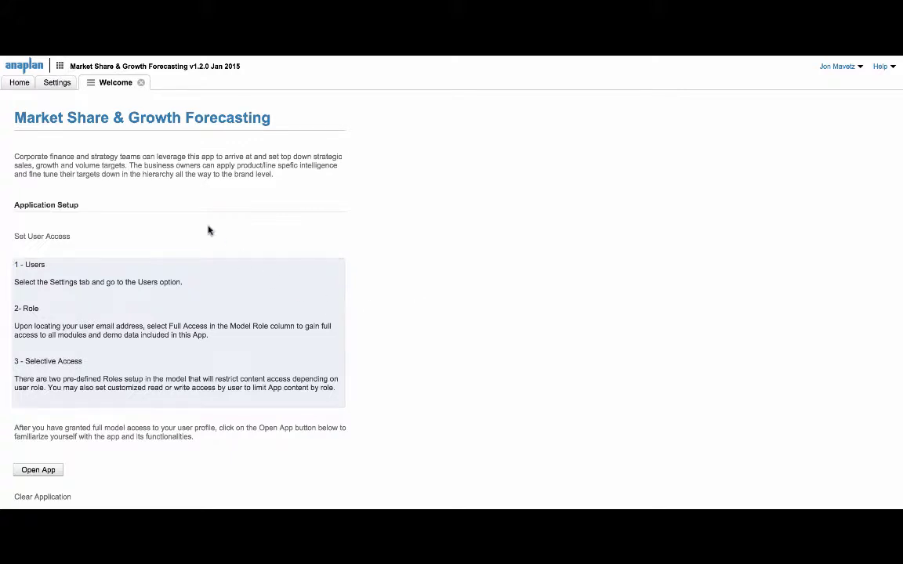
# Examine the model's user list in the settings, including the Model Role options offered for two of the users.
pyautogui.click(57, 84)
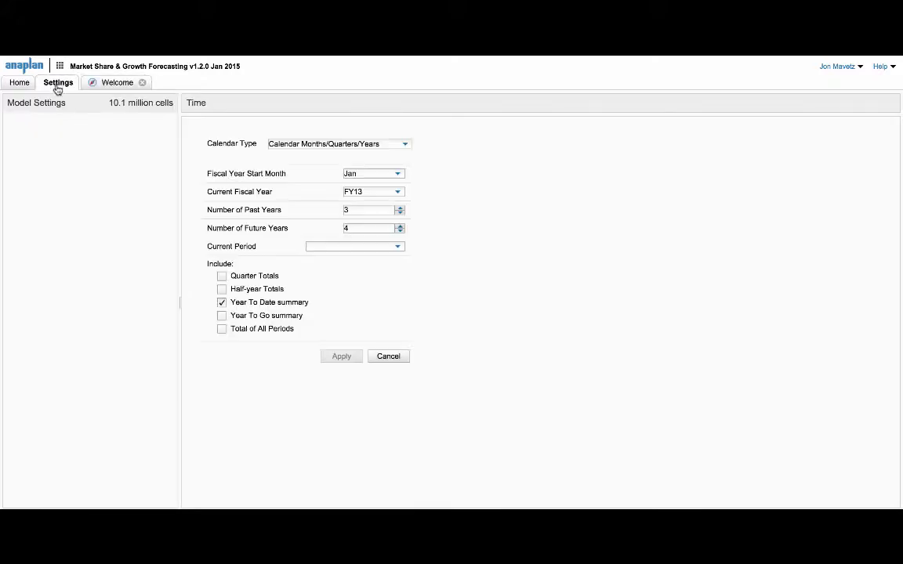
pyautogui.click(43, 147)
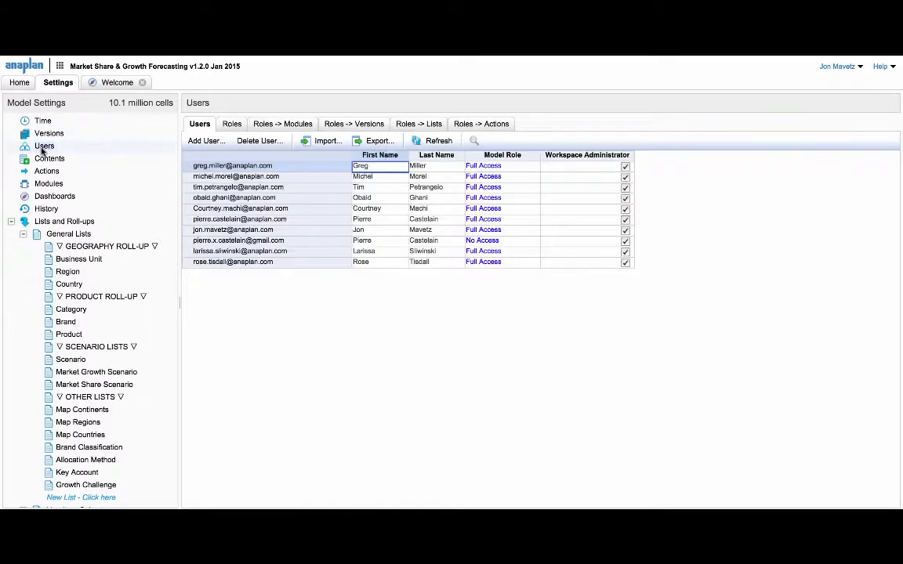
pyautogui.click(197, 230)
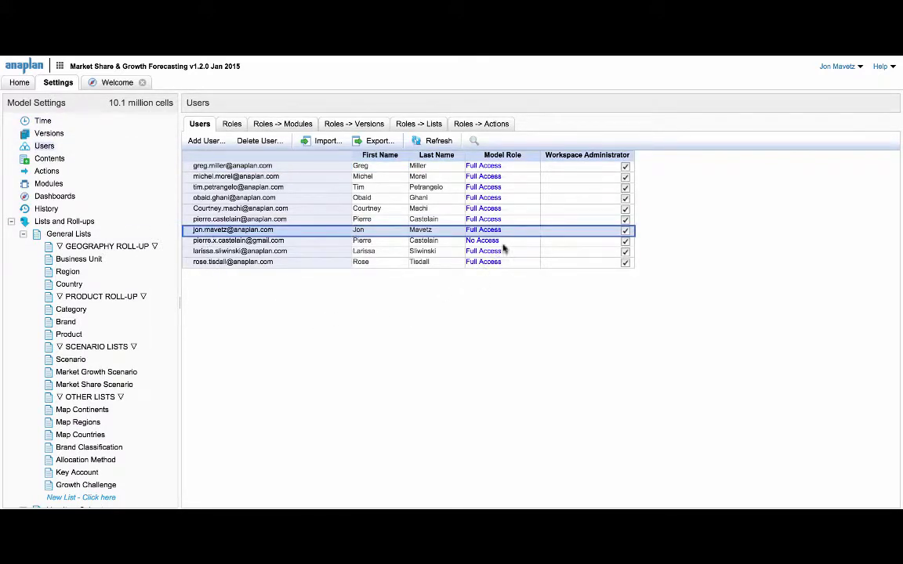
pyautogui.click(528, 233)
pyautogui.click(532, 233)
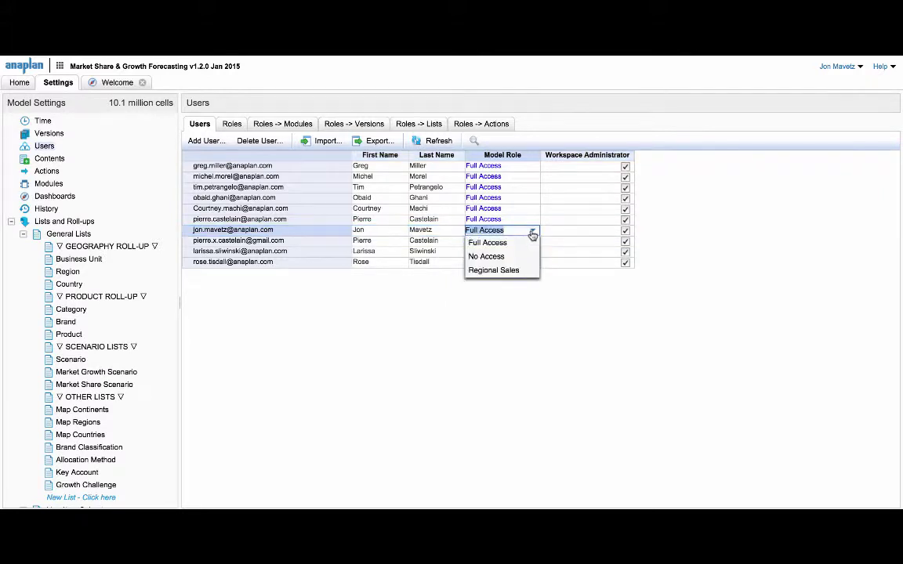
pyautogui.click(533, 235)
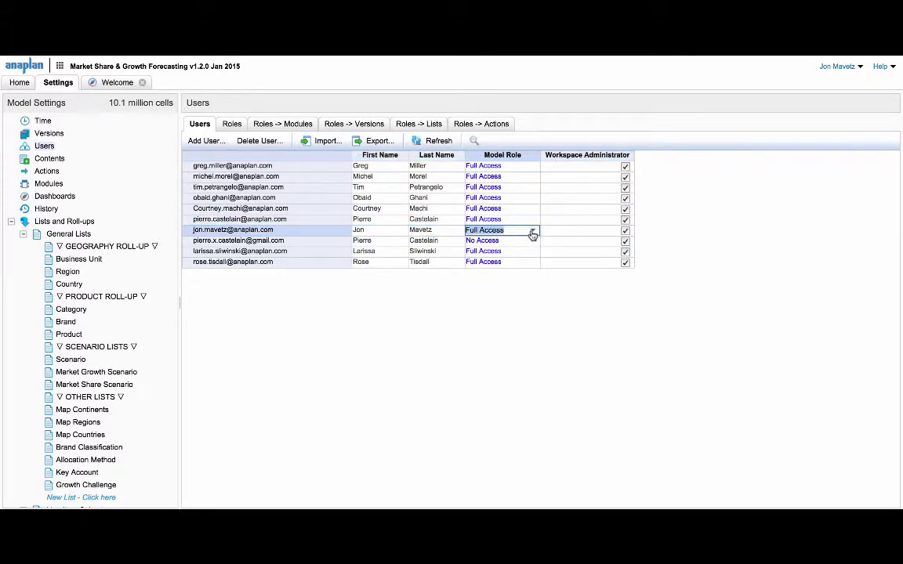
pyautogui.click(533, 222)
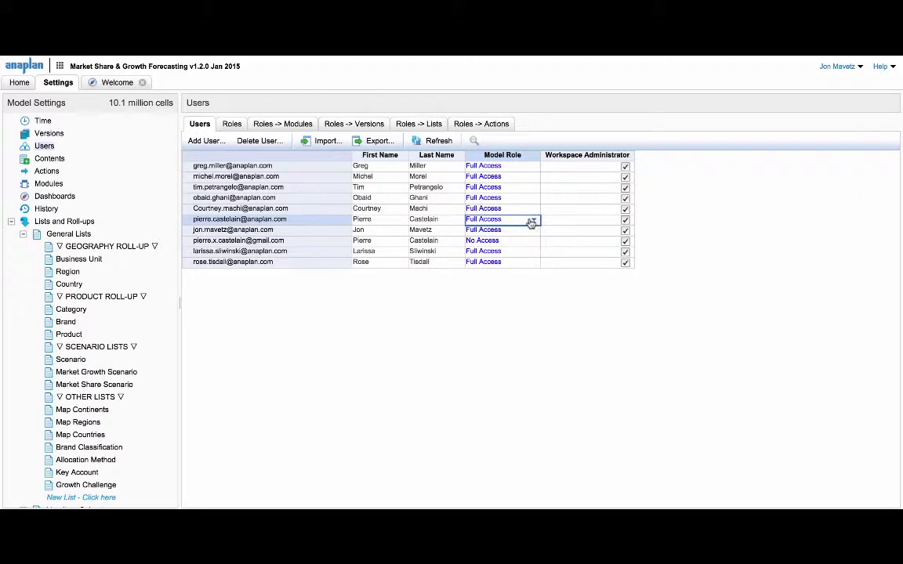
pyautogui.click(533, 222)
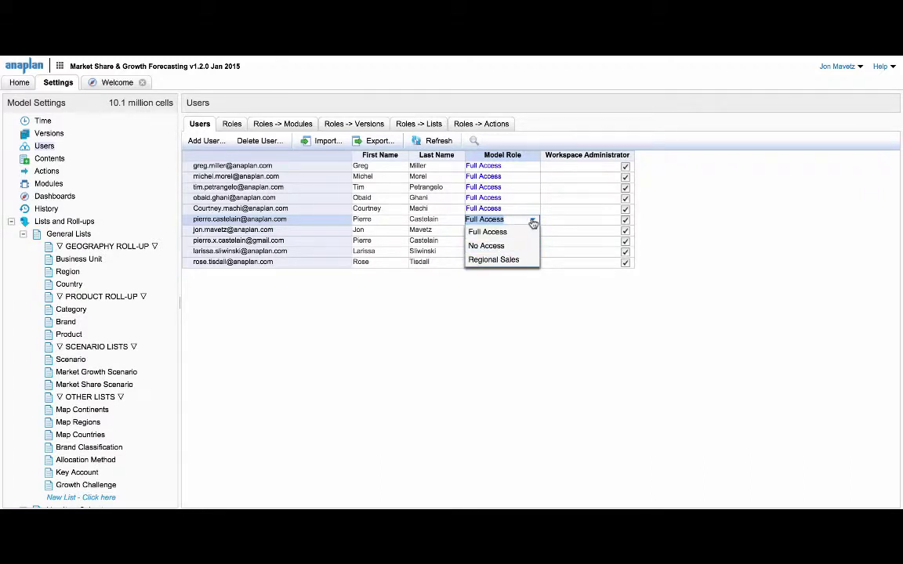
pyautogui.click(533, 224)
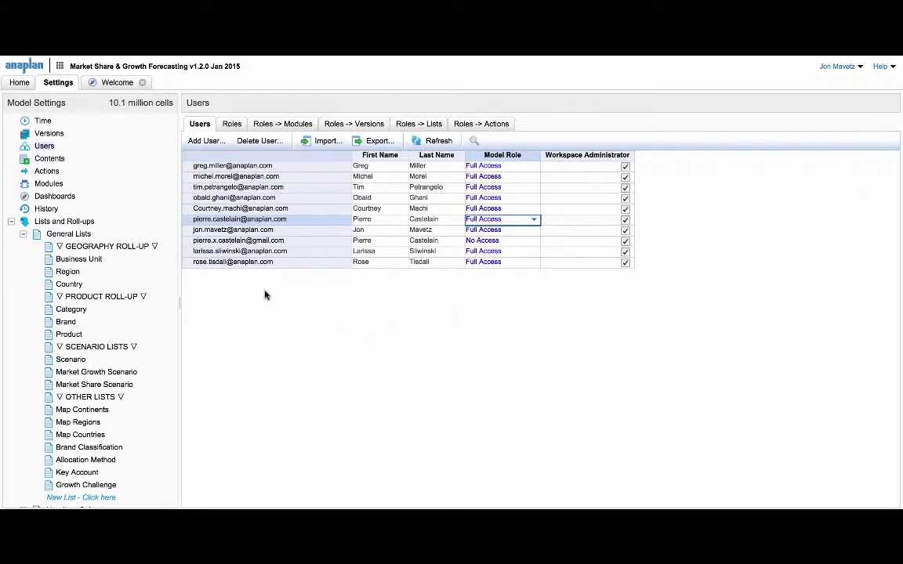
# Return to the Welcome dashboard, review the actions included in the Clear Model process, and cancel it without running.
pyautogui.click(118, 83)
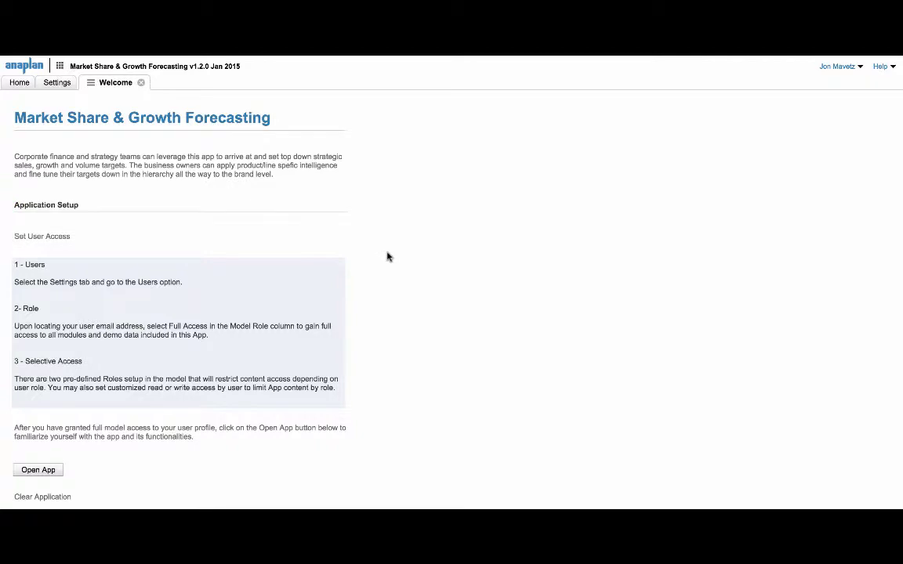
pyautogui.scroll(-1, 427, 305)
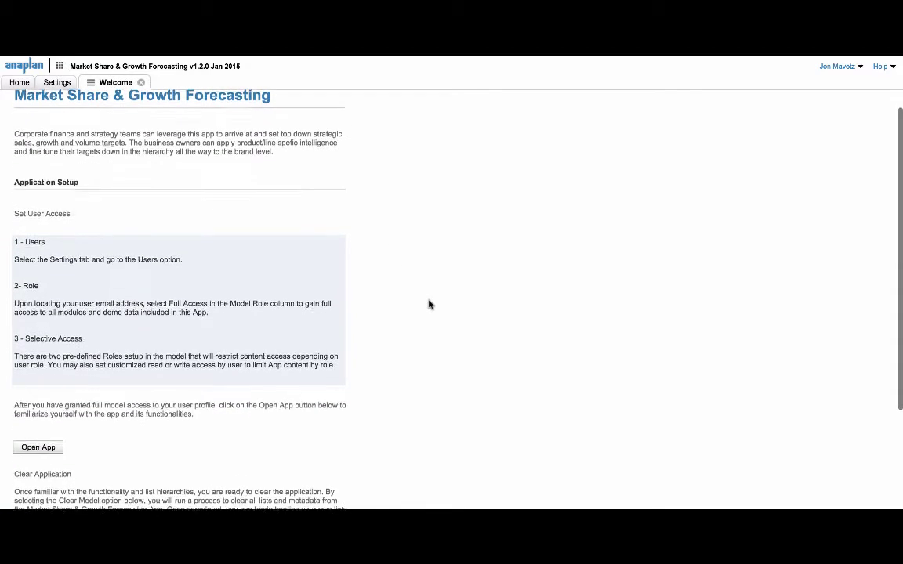
pyautogui.scroll(-3, 428, 305)
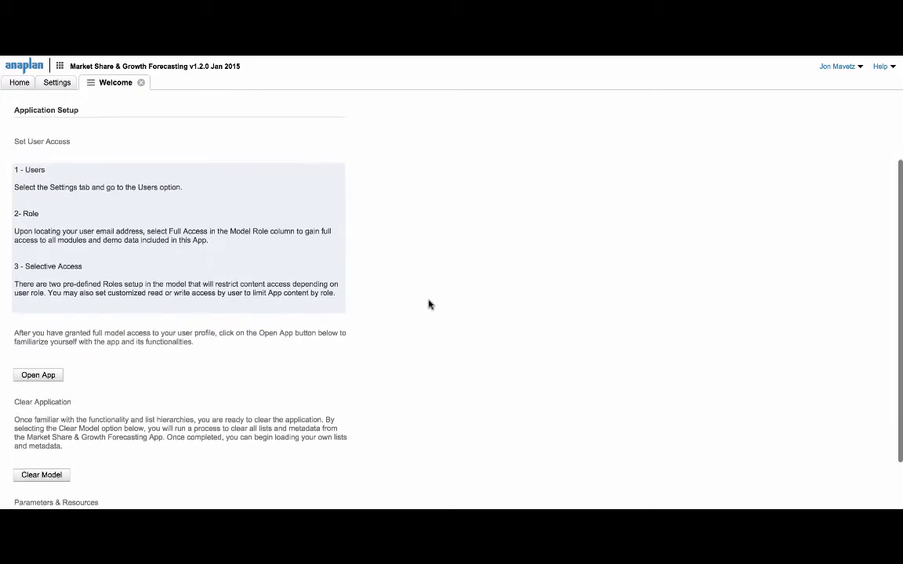
pyautogui.scroll(1, 428, 304)
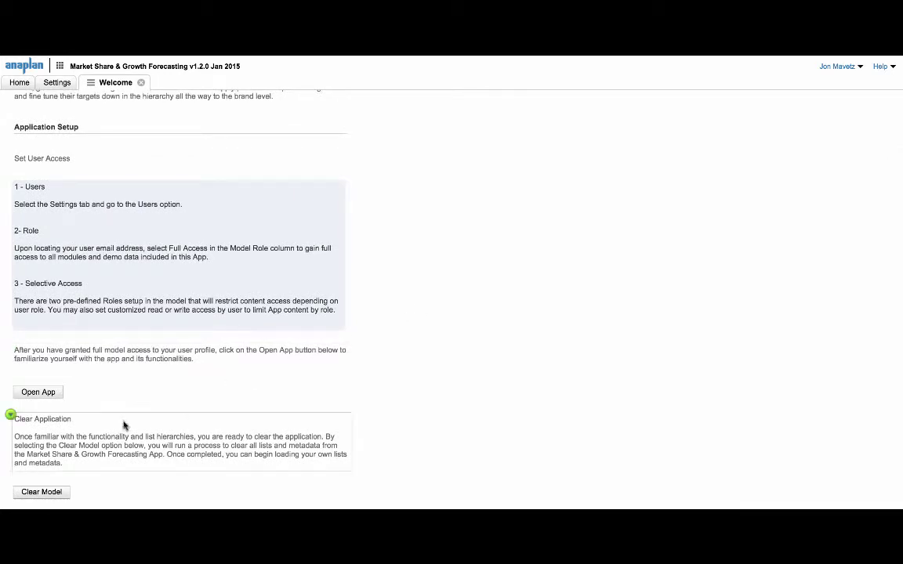
pyautogui.click(47, 492)
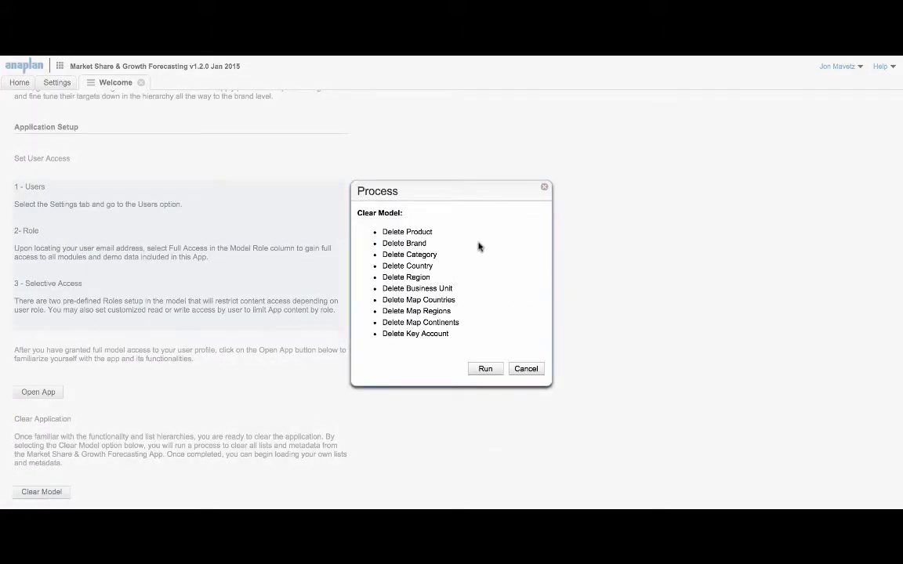
pyautogui.click(527, 368)
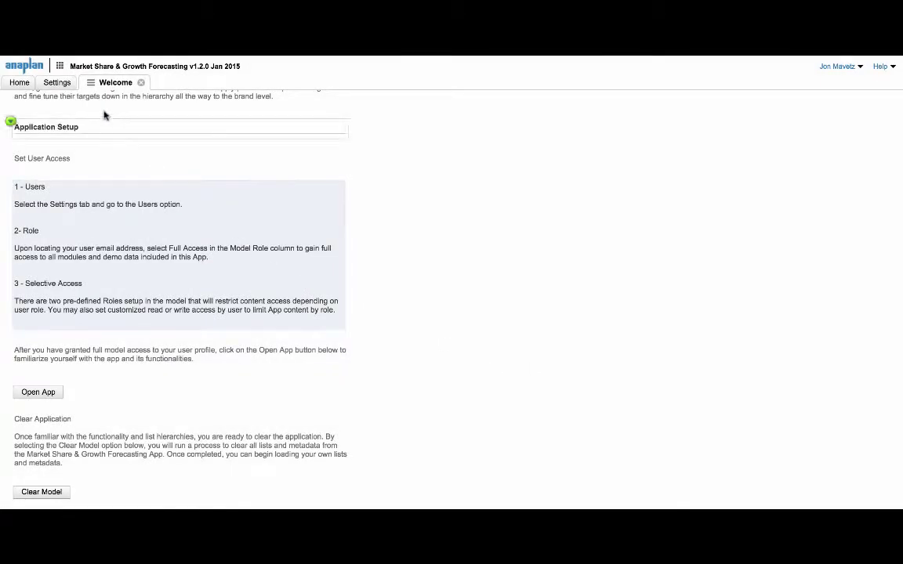
# View the General Lists overview in the model settings and return to the Welcome dashboard.
pyautogui.click(56, 84)
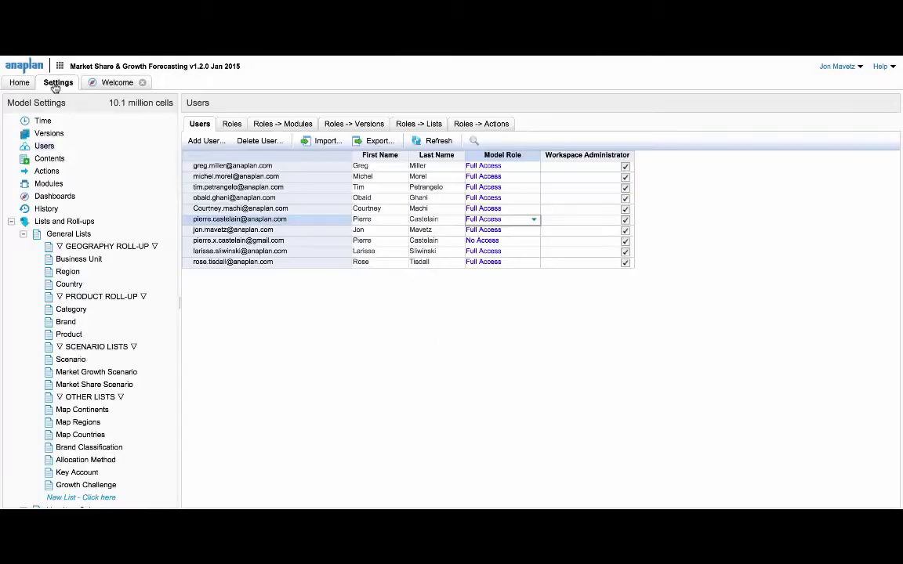
pyautogui.click(58, 235)
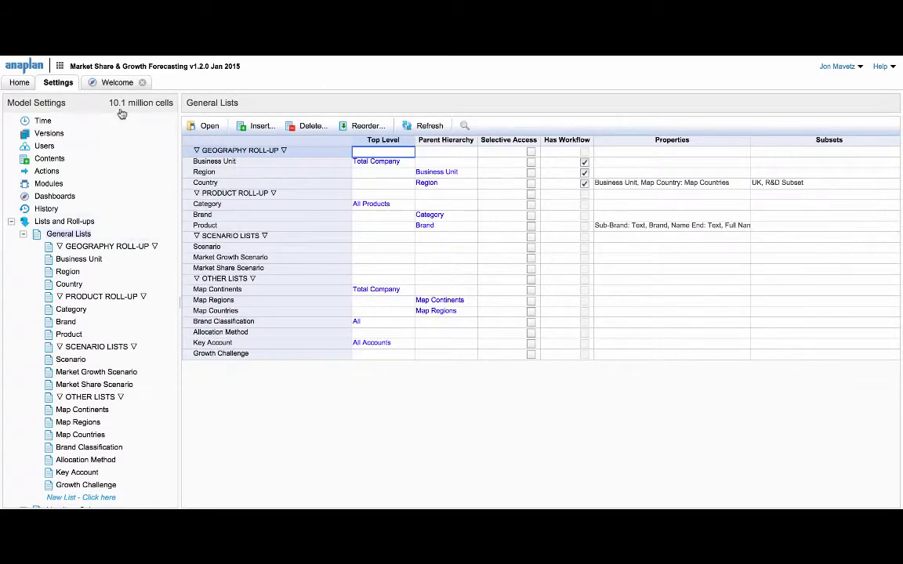
pyautogui.click(112, 83)
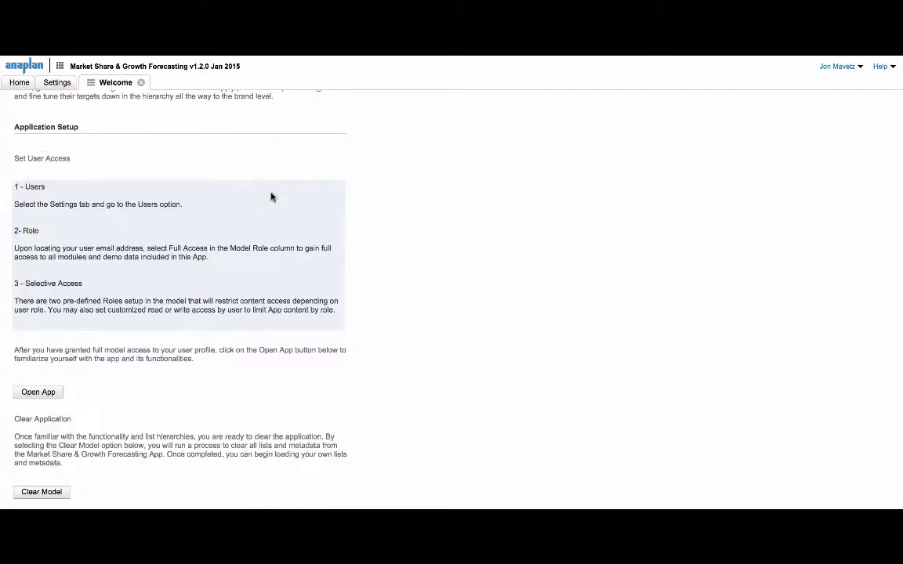
# Open the app's Country Plan Home dashboard and inspect data points on the sales and profit plan charts.
pyautogui.click(49, 395)
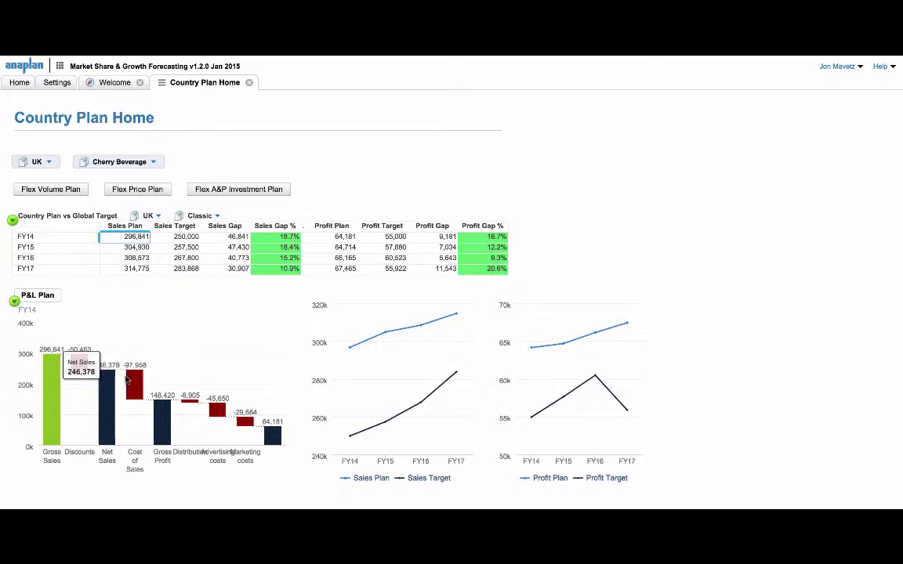
pyautogui.moveTo(357, 350)
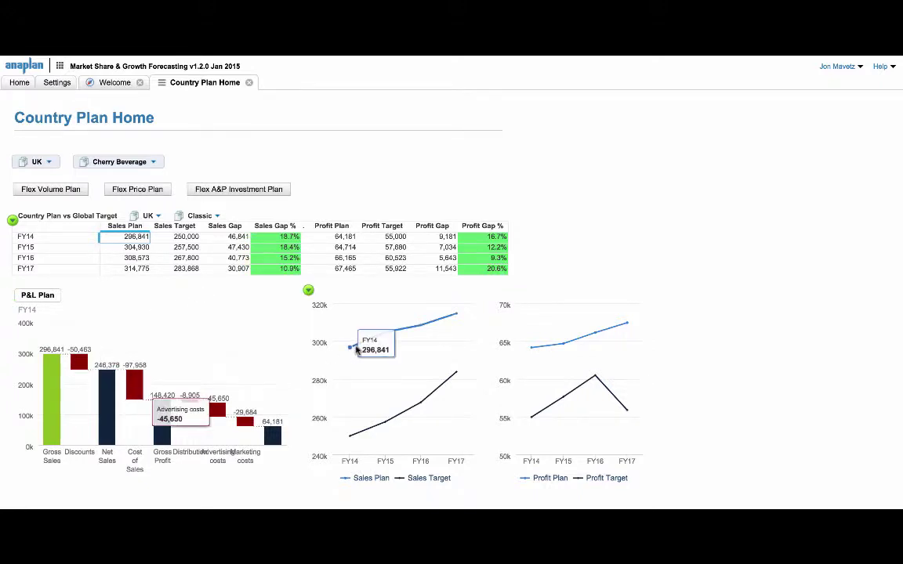
pyautogui.moveTo(570, 342)
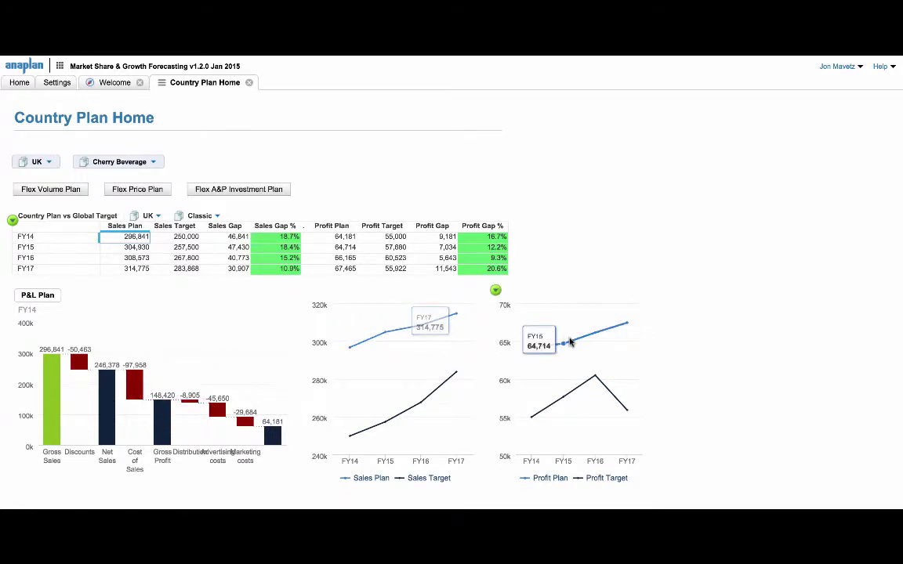
pyautogui.moveTo(599, 384)
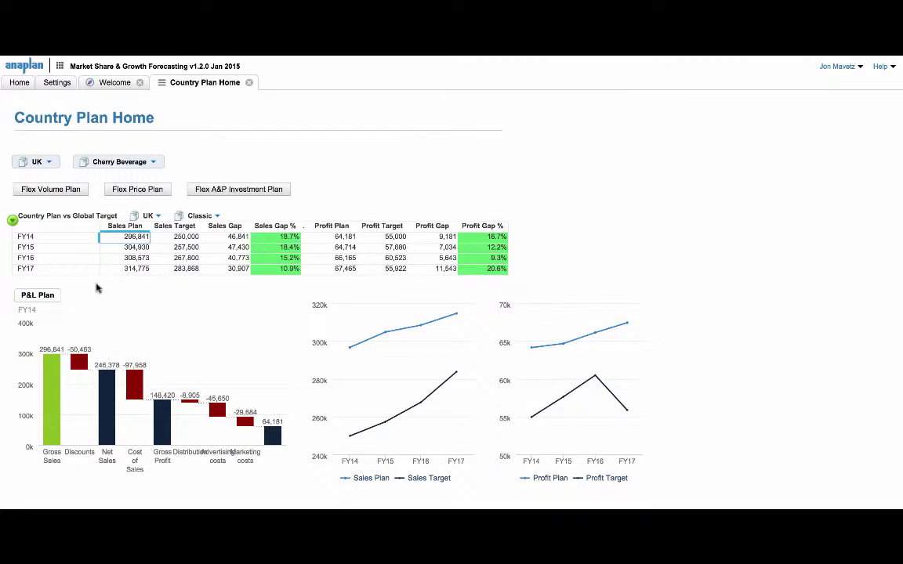
# View the country and product choices available for filtering the Country Plan Home dashboard.
pyautogui.click(45, 161)
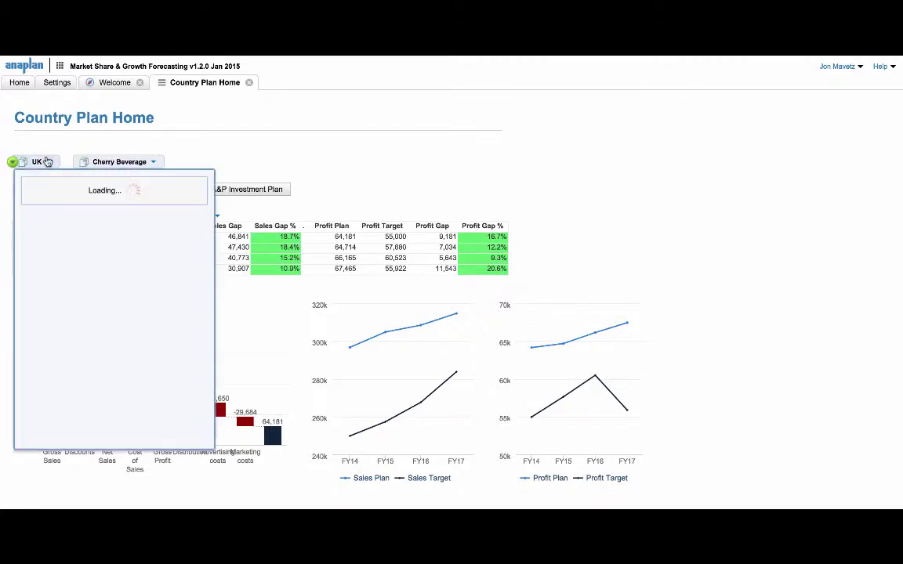
pyautogui.click(45, 162)
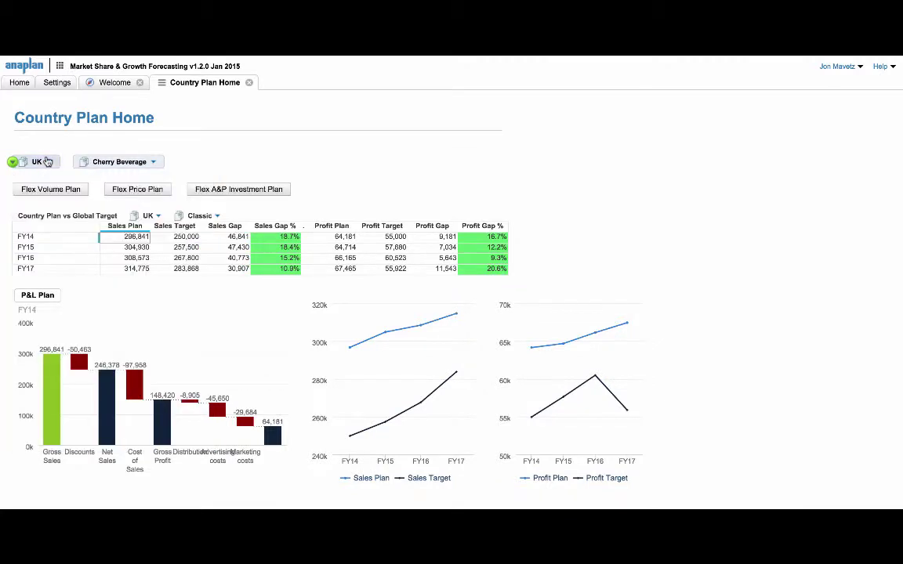
pyautogui.click(106, 163)
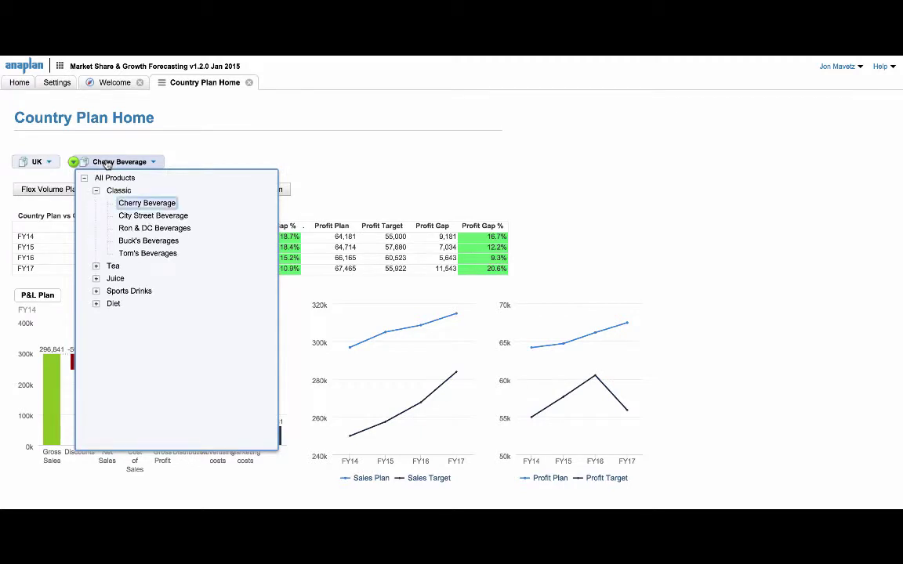
pyautogui.click(108, 164)
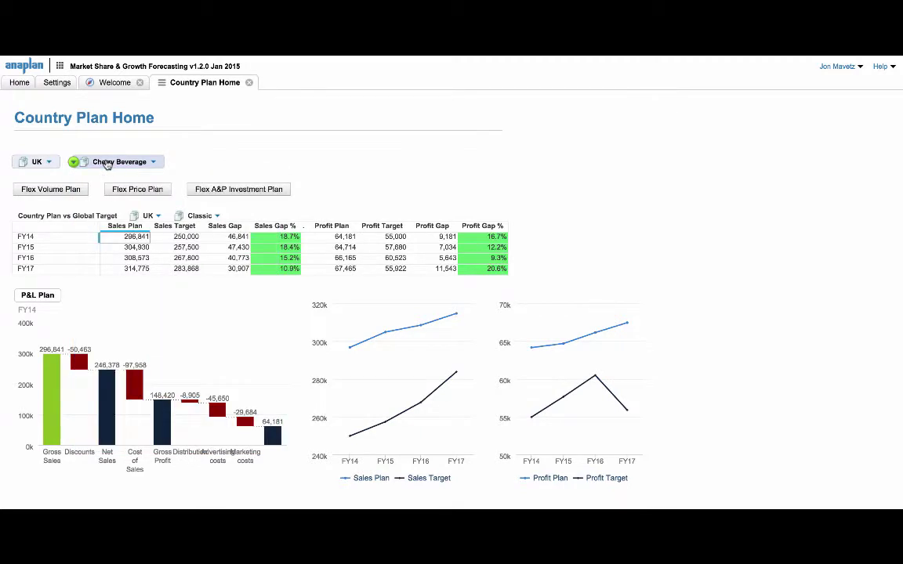
# Open the Flex Volume Plan inputs and set the Classic FY14 High market growth to 5%.
pyautogui.click(46, 188)
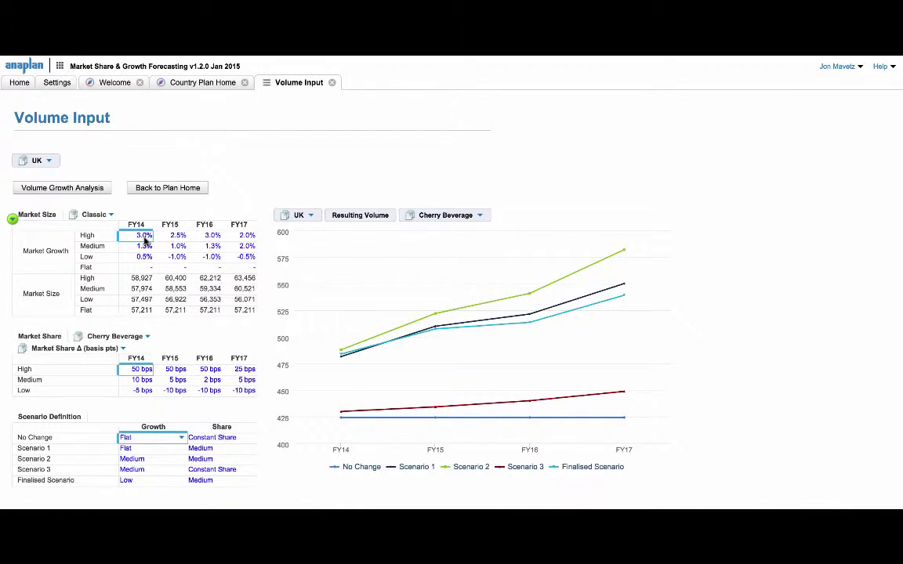
pyautogui.write('5%')
pyautogui.press('Return')
# Restore the Classic FY14 High market growth to 3%.
pyautogui.click(144, 238)
pyautogui.write('3%')
pyautogui.press('Return')
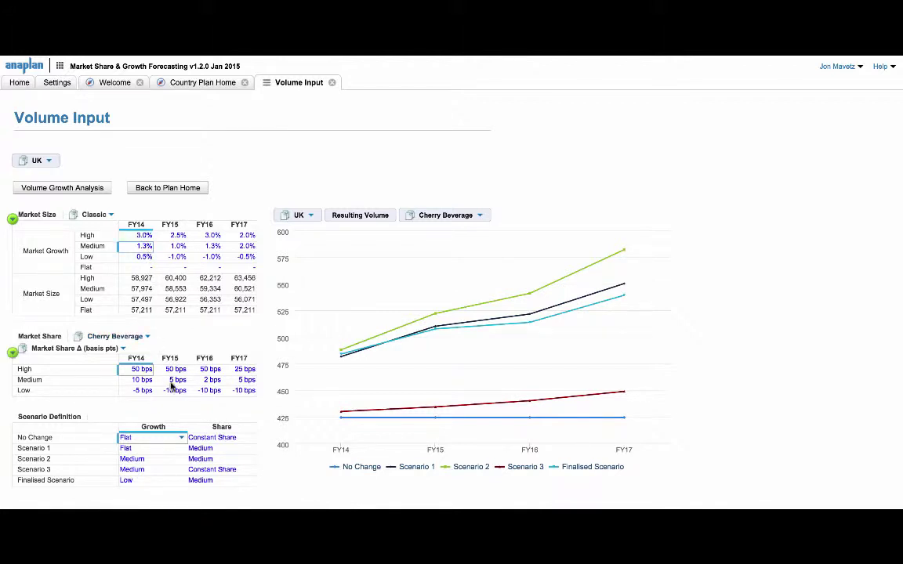
# Set the Share assumption of Scenario 2 to Constant Share in the Scenario Definition table.
pyautogui.click(245, 460)
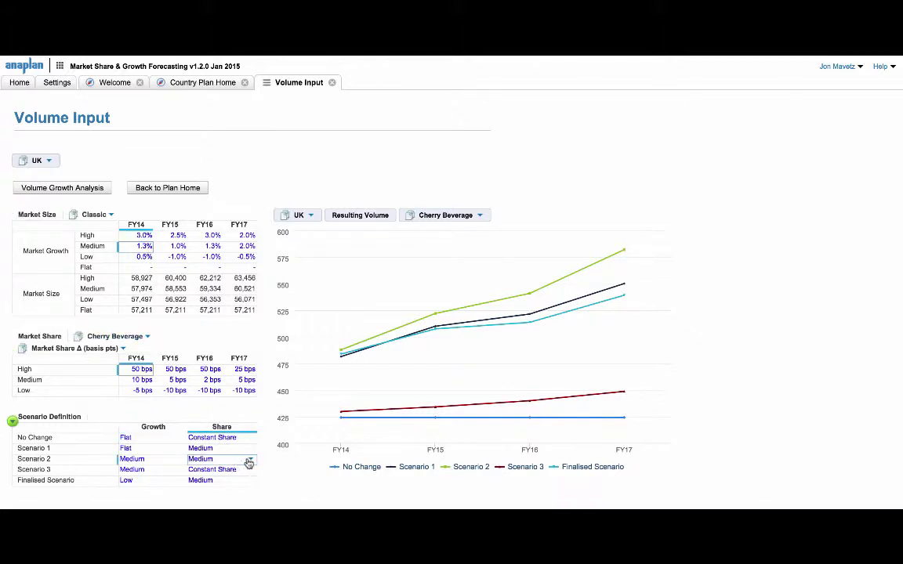
pyautogui.click(249, 463)
pyautogui.click(221, 448)
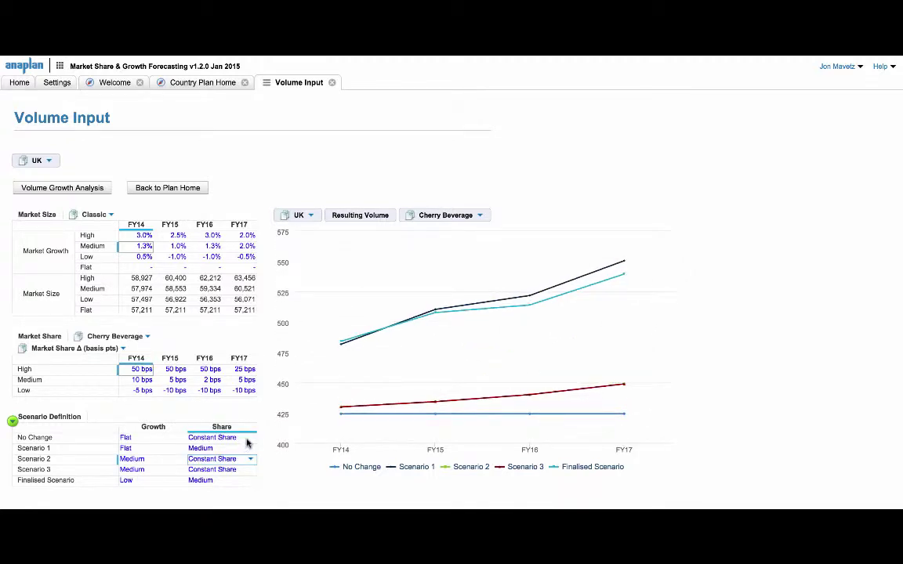
# Set the Share assumption of the No Change scenario to High in the Scenario Definition table.
pyautogui.click(249, 439)
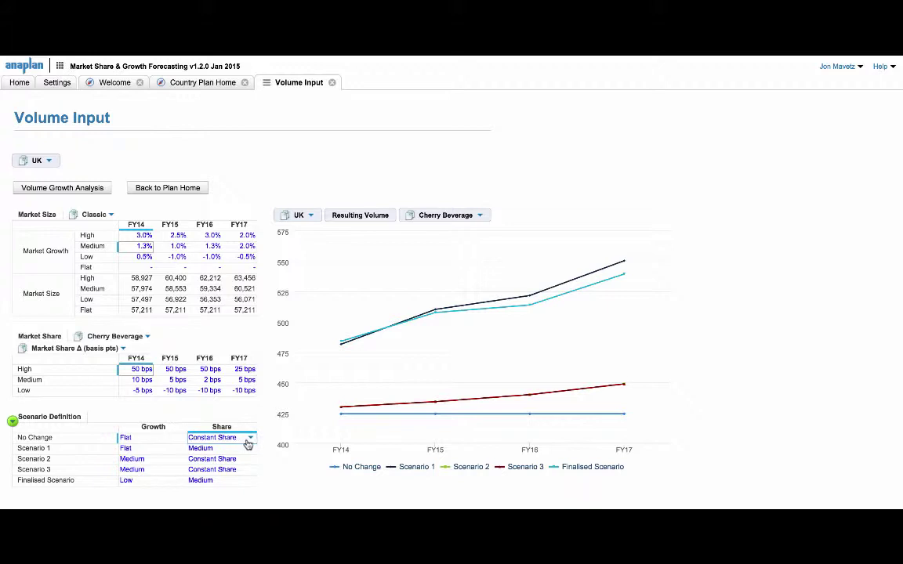
pyautogui.click(250, 439)
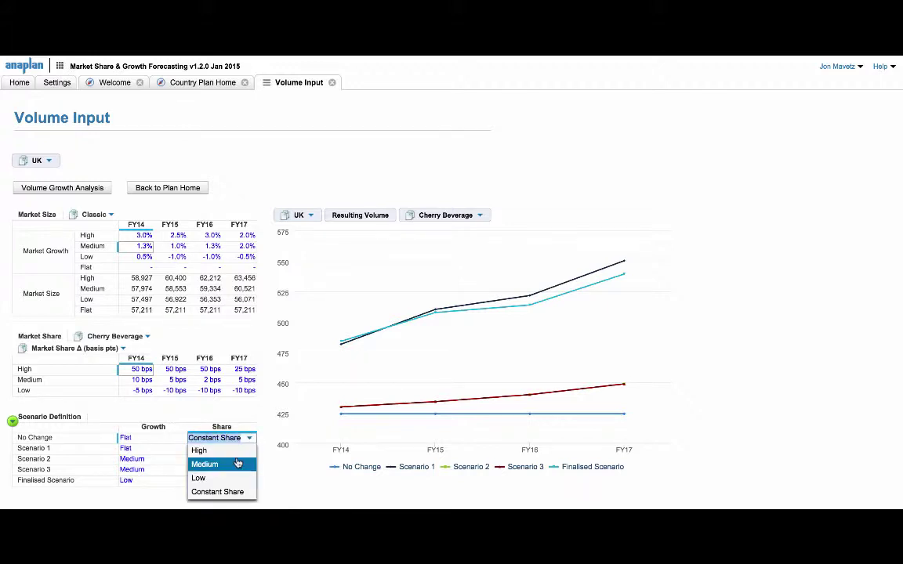
pyautogui.click(239, 453)
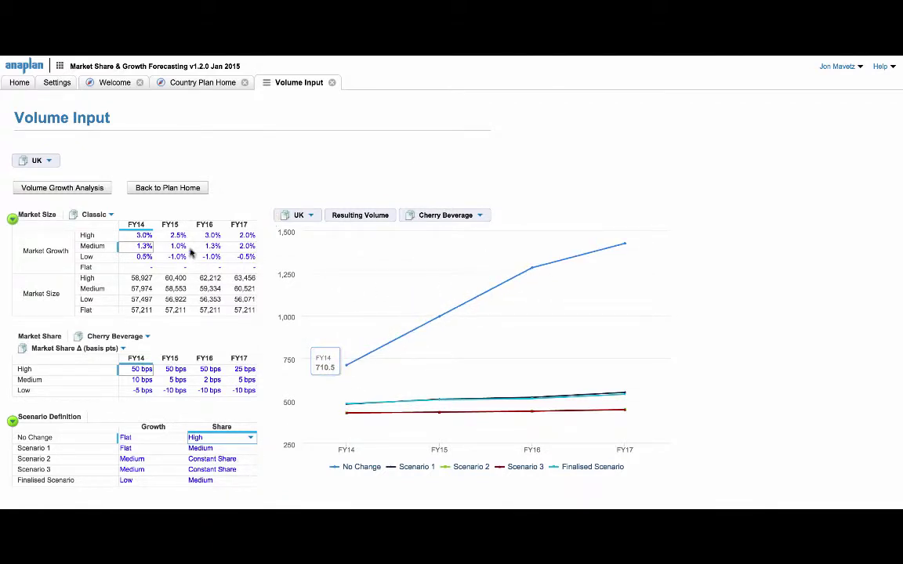
# Open the Volume Growth Analysis, inspect the market share and market size contributions, and switch the analysed scenario to Scenario 2.
pyautogui.click(53, 188)
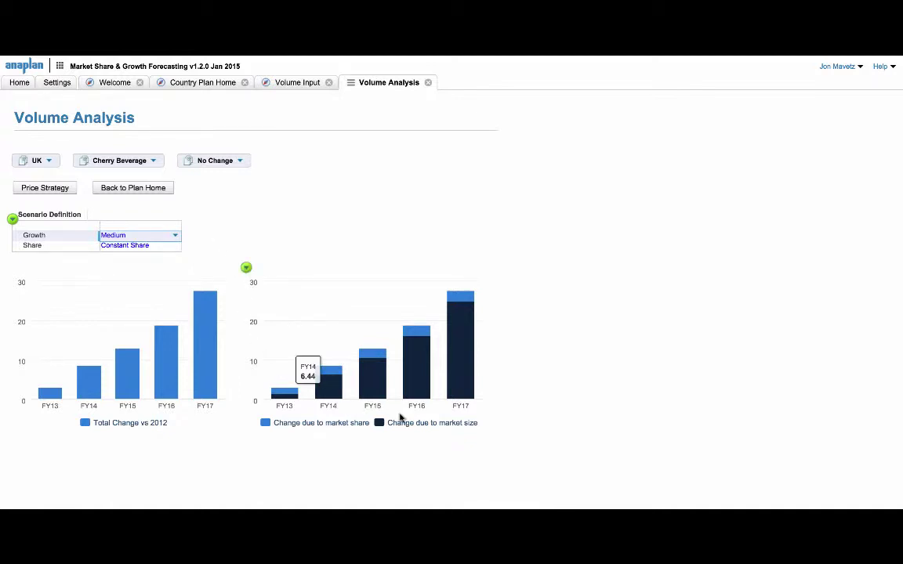
pyautogui.moveTo(419, 372)
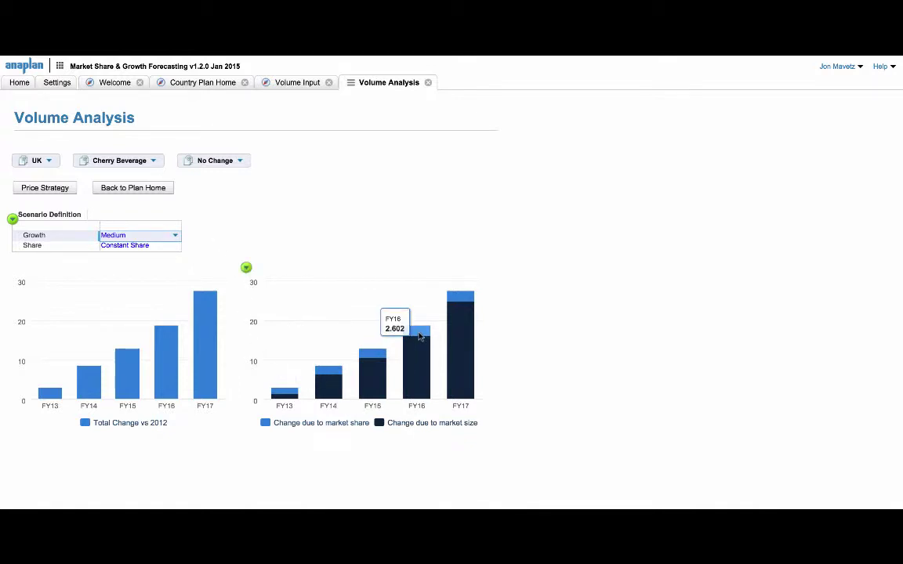
pyautogui.click(220, 162)
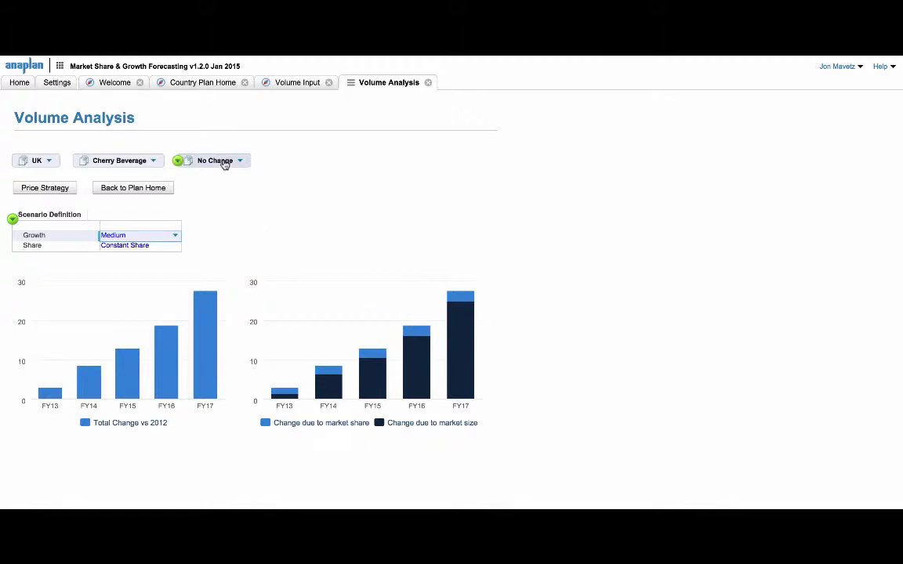
pyautogui.click(226, 203)
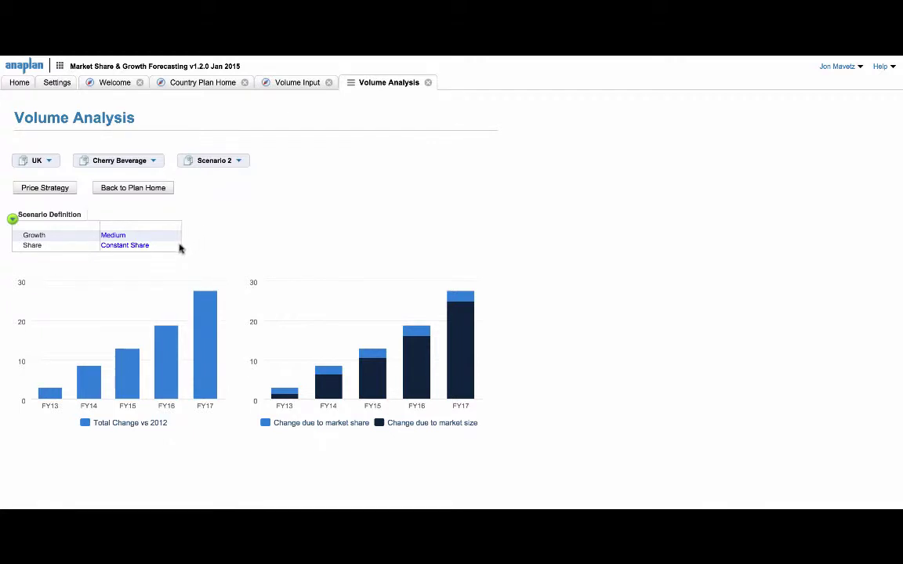
# Set the Share assumption of Scenario 2 to Medium on the Volume Analysis dashboard and inspect the change charts.
pyautogui.click(174, 248)
pyautogui.click(175, 247)
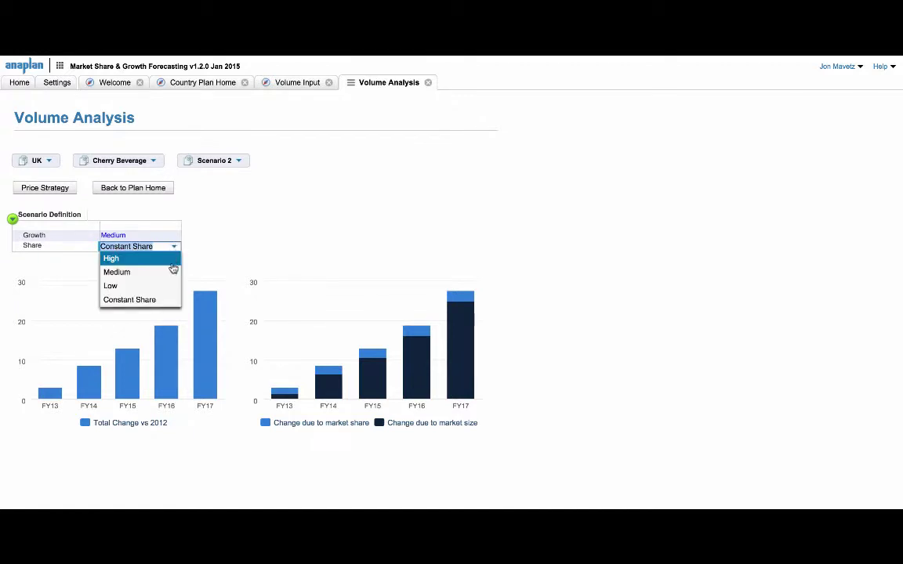
pyautogui.click(173, 272)
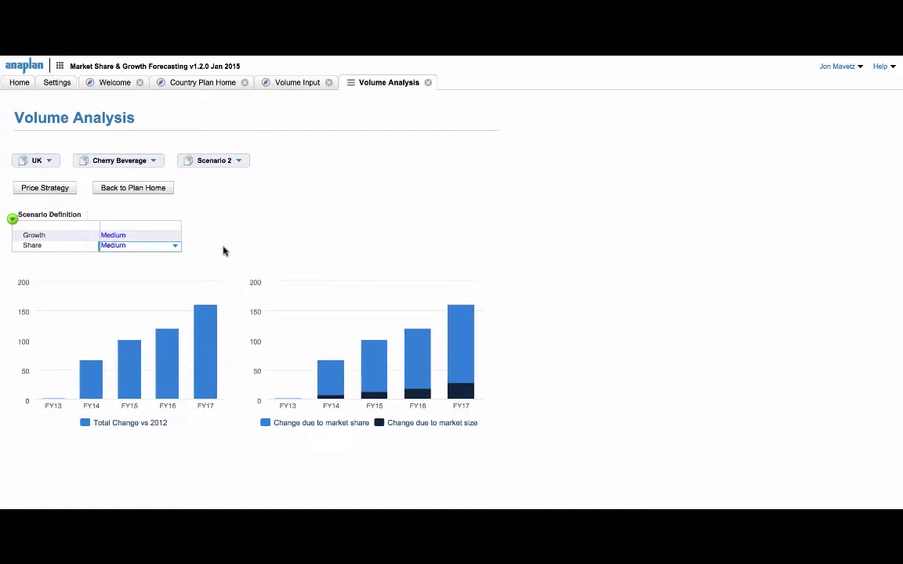
pyautogui.moveTo(343, 354)
# Open the Flex Price Plan inputs from Country Plan Home and set the Classic FY16 category price increase to 4%.
pyautogui.click(200, 84)
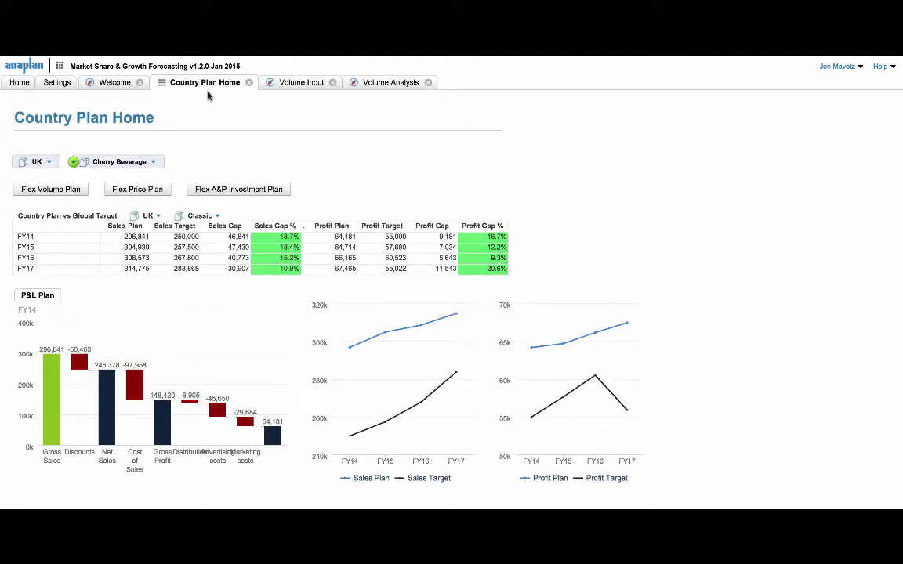
pyautogui.click(144, 190)
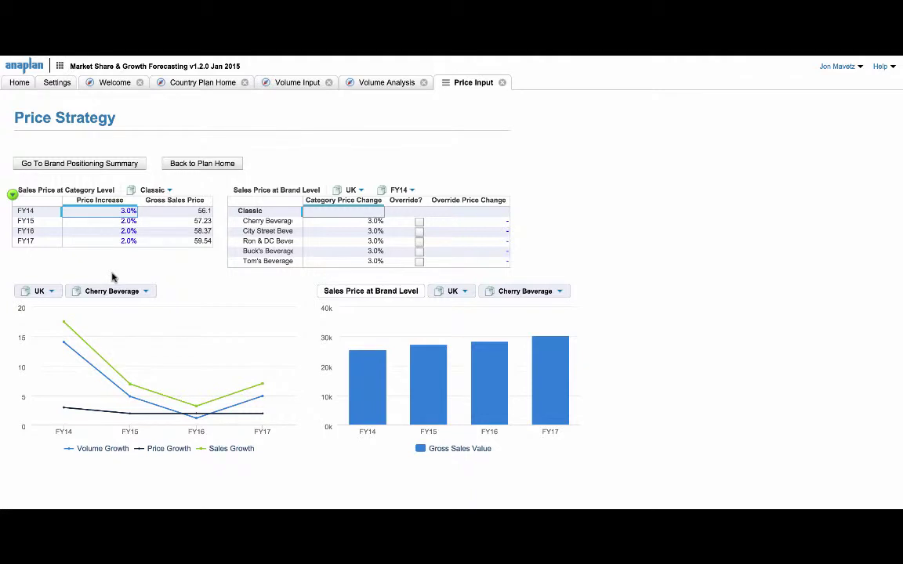
pyautogui.click(107, 232)
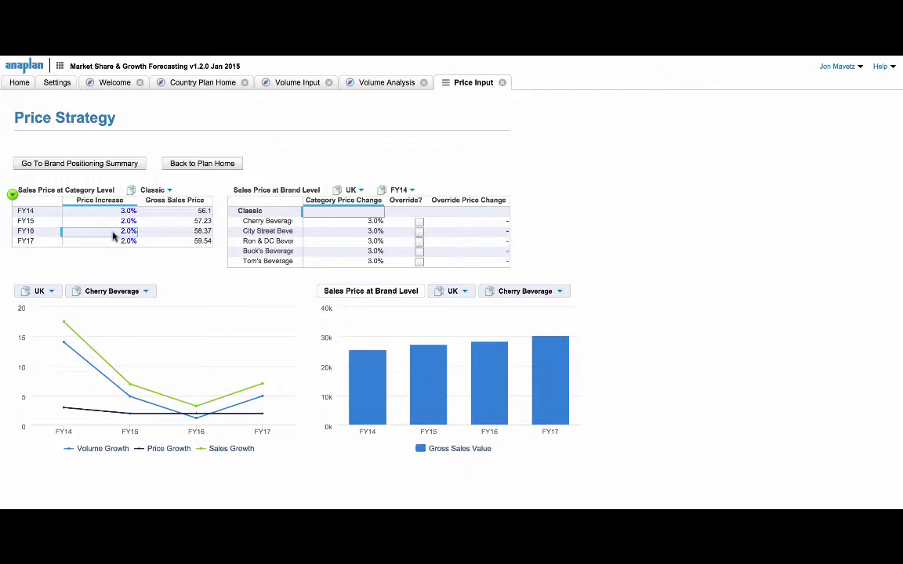
pyautogui.write('4%')
pyautogui.press('Return')
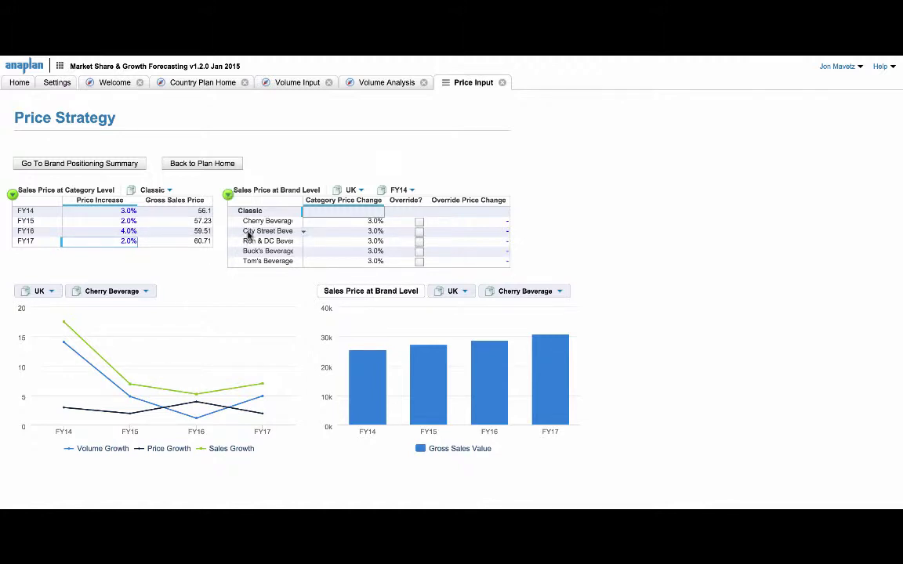
# Enter a 4% override price change for Cherry Beverage in FY14 at brand level and enable its override.
pyautogui.click(439, 221)
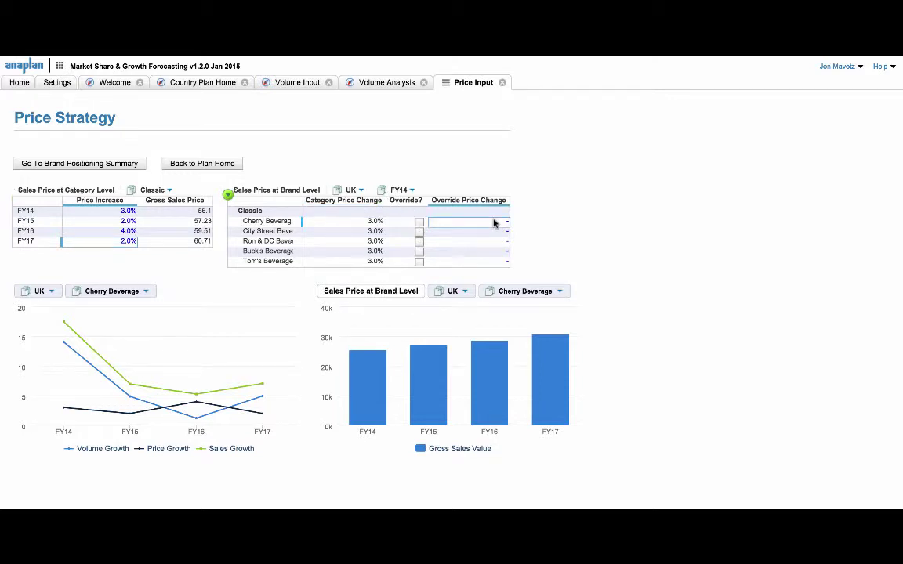
pyautogui.write('4%')
pyautogui.click(420, 223)
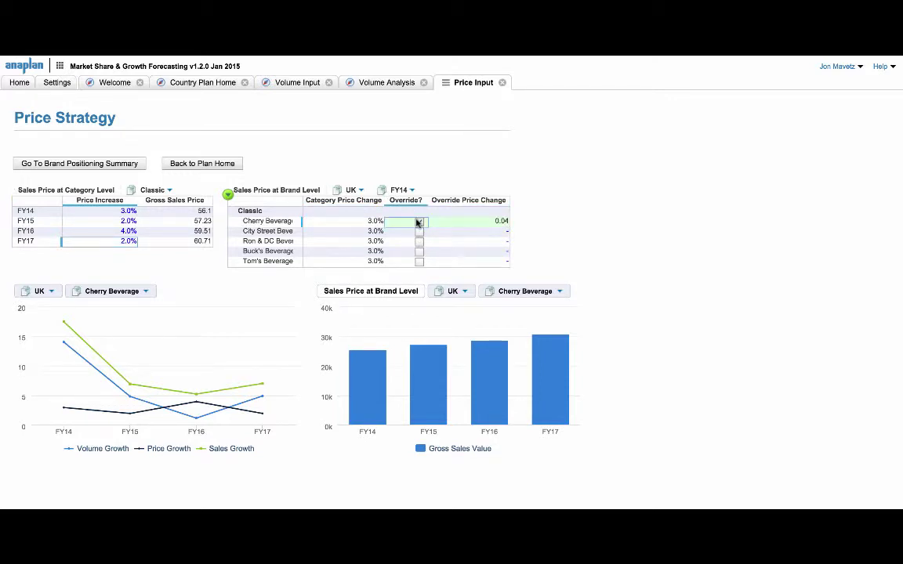
# Disable the Cherry Beverage price override and reset its override price change to 0%.
pyautogui.click(420, 224)
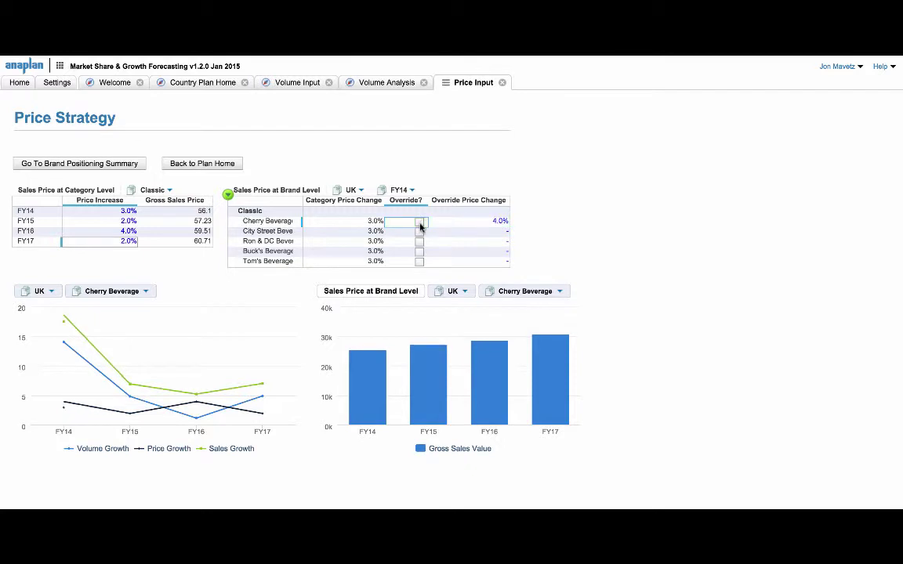
pyautogui.click(466, 224)
pyautogui.write('0%')
pyautogui.press('Return')
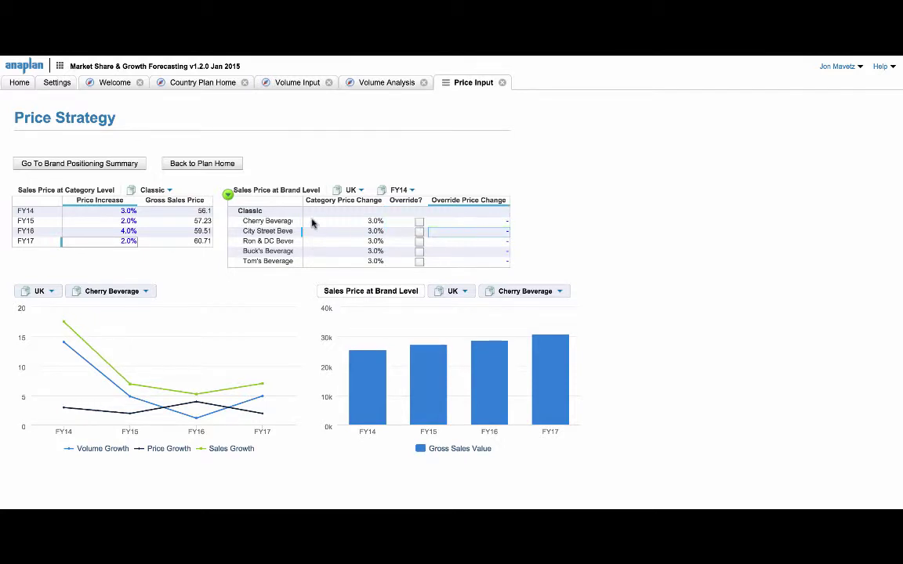
pyautogui.click(262, 223)
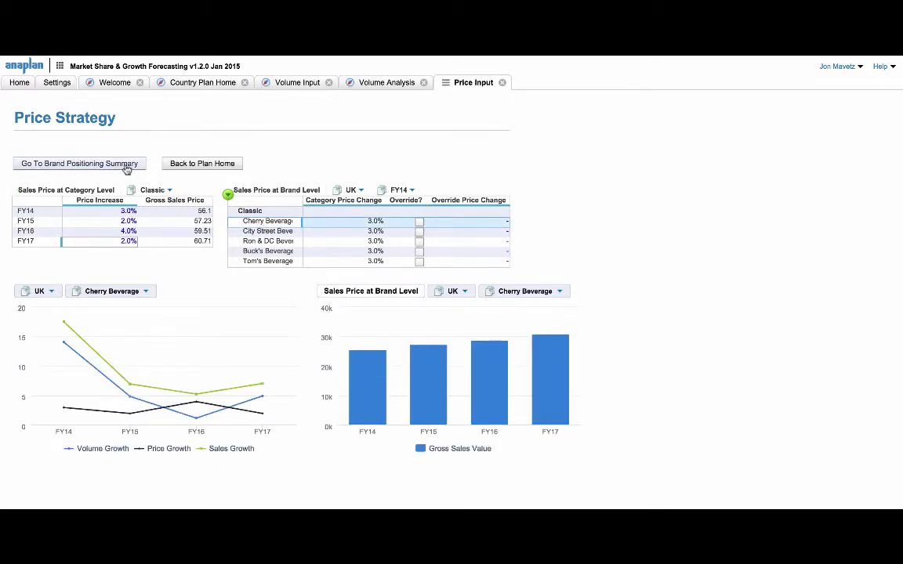
# Open the Flex A&P Investment Plan from Country Plan Home and continue from its Brand Positioning Summary to the advertising spend inputs.
pyautogui.click(160, 79)
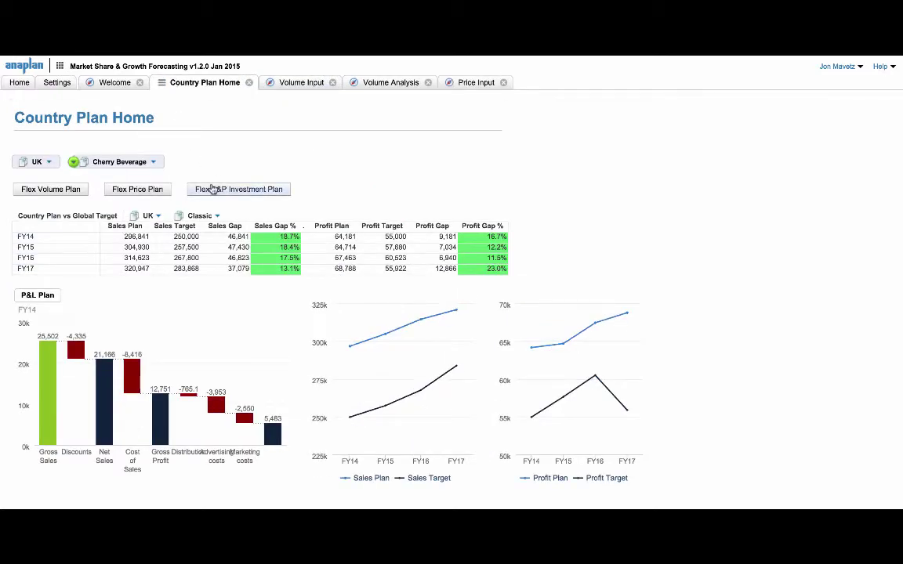
pyautogui.click(211, 189)
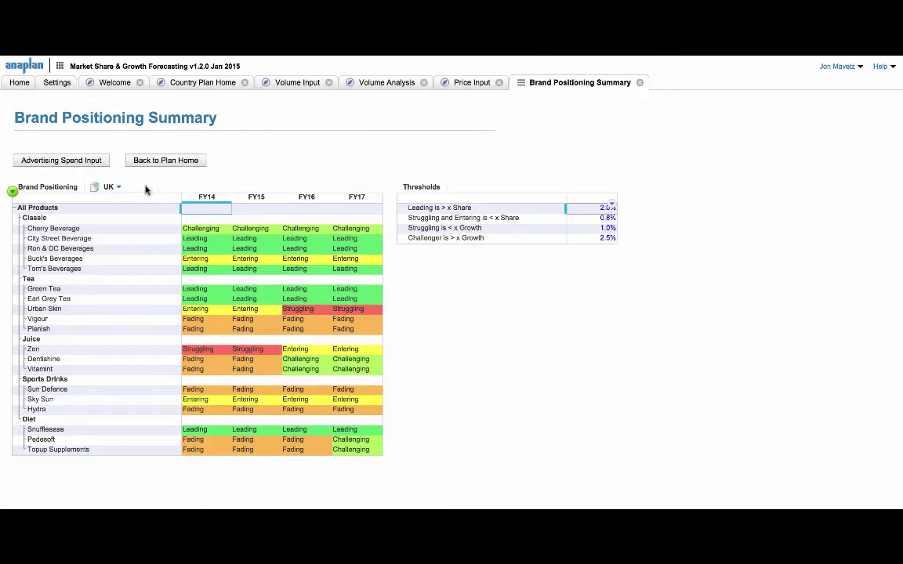
pyautogui.click(74, 161)
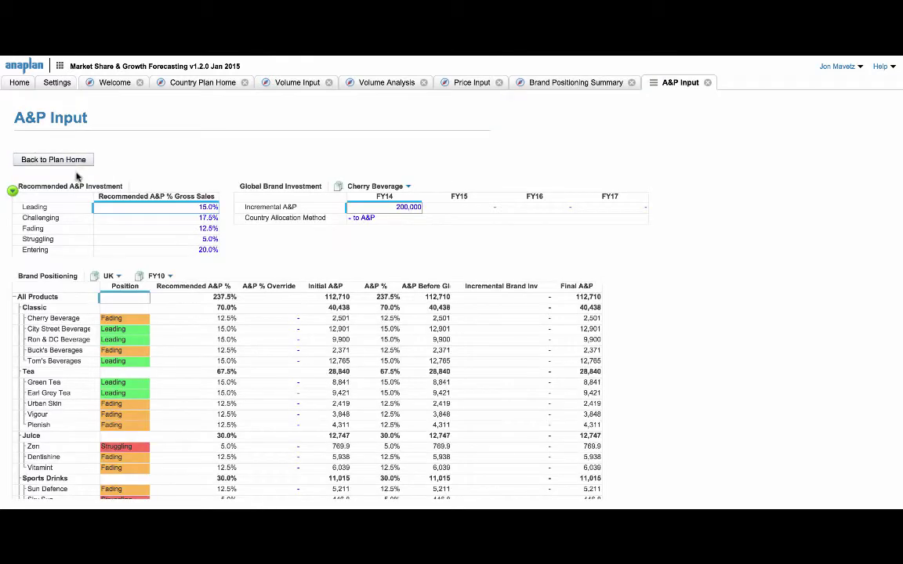